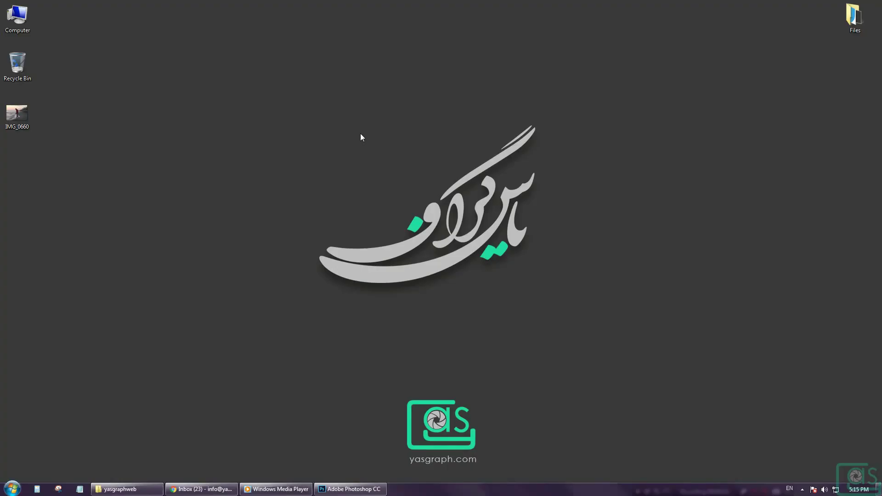
# Refresh the desktop and drag IMG_0660.jpg into Photoshop to open the beach photo
pyautogui.rightClick(344, 146)
pyautogui.click(368, 173)
pyautogui.moveTo(1, 122); pyautogui.dragTo(264, 193)
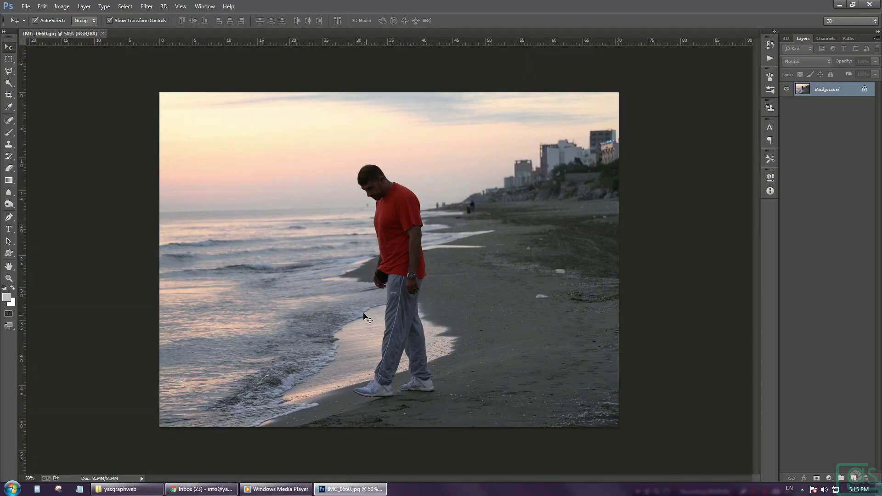
# Duplicate the Background layer as Background copy and open the Camera Raw Filter on it
pyautogui.click(146, 7)
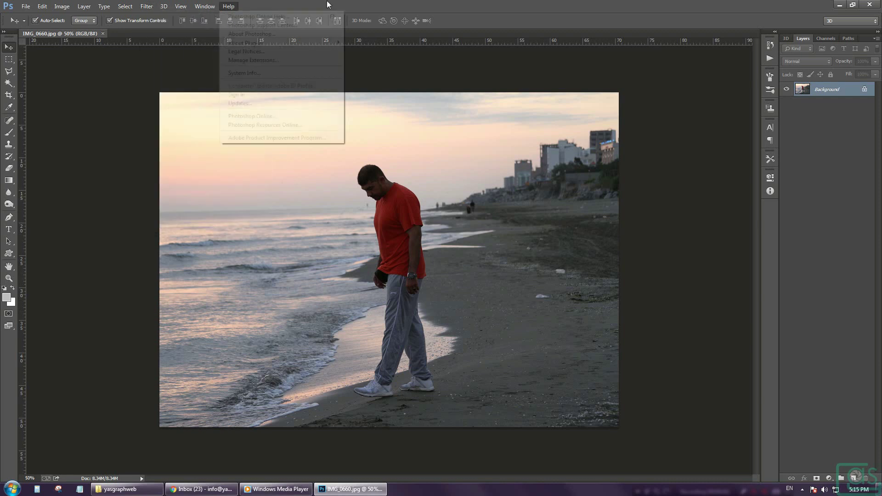
pyautogui.click(422, 36)
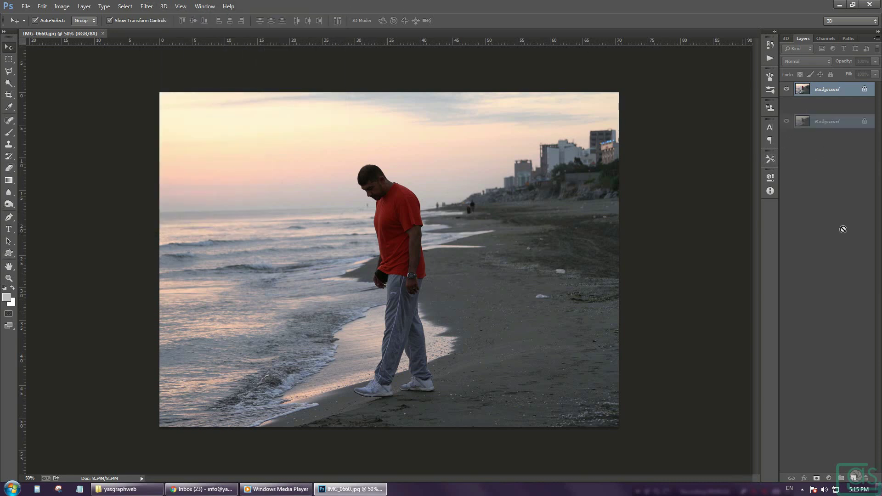
pyautogui.moveTo(802, 89); pyautogui.dragTo(853, 478)
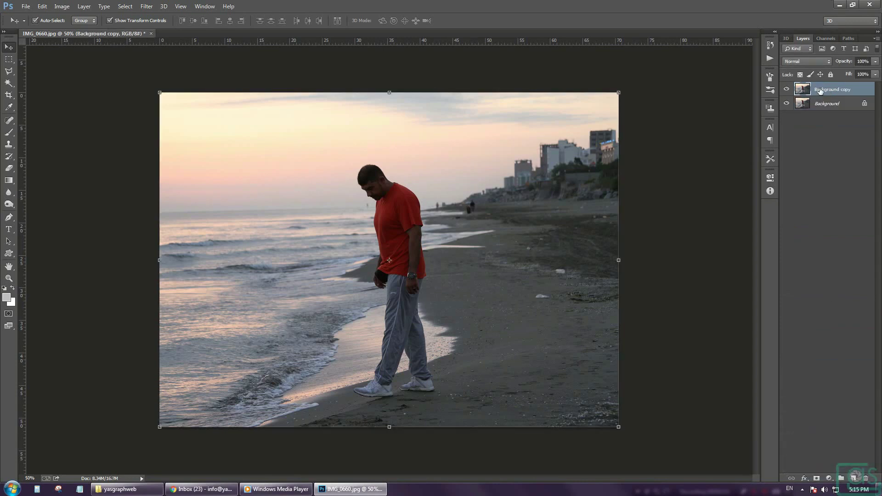
pyautogui.click(147, 6)
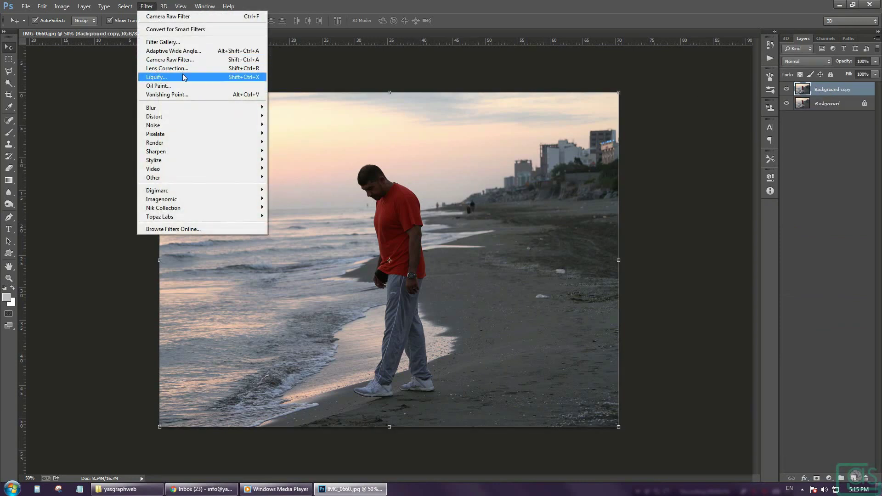
pyautogui.click(182, 60)
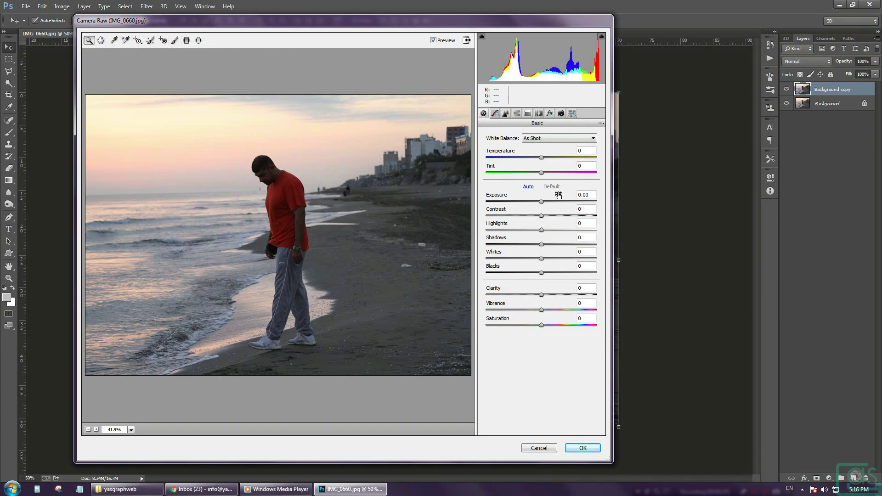
# Set Camera Raw Highlights -100, Shadows +100, Whites -13, Clarity +100 and Vibrance +25
pyautogui.moveTo(542, 232); pyautogui.dragTo(486, 229)
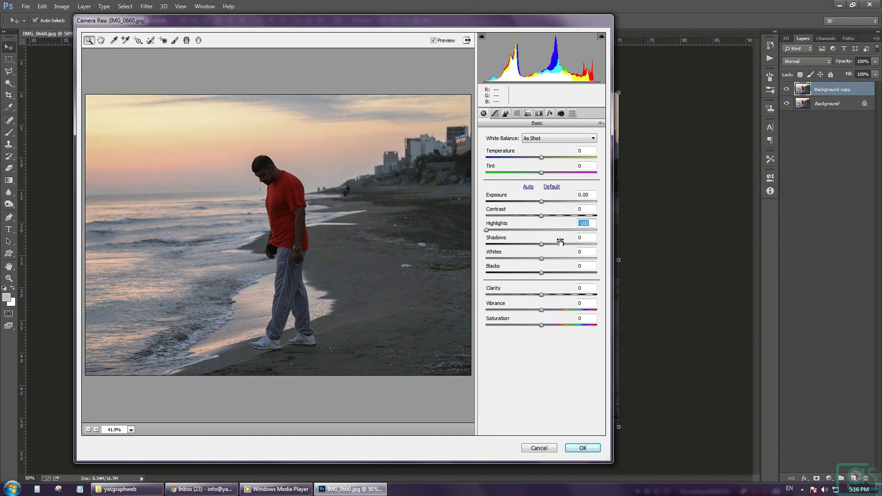
pyautogui.moveTo(542, 244); pyautogui.dragTo(597, 244)
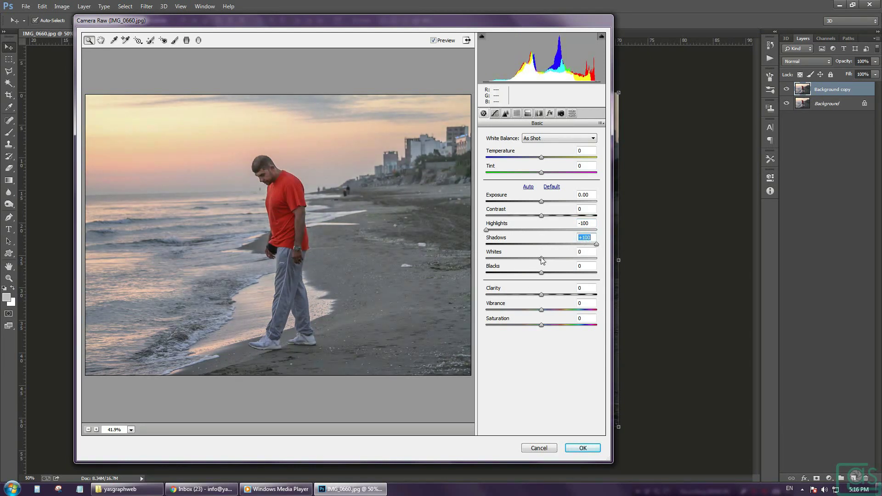
pyautogui.moveTo(541, 258); pyautogui.dragTo(523, 273)
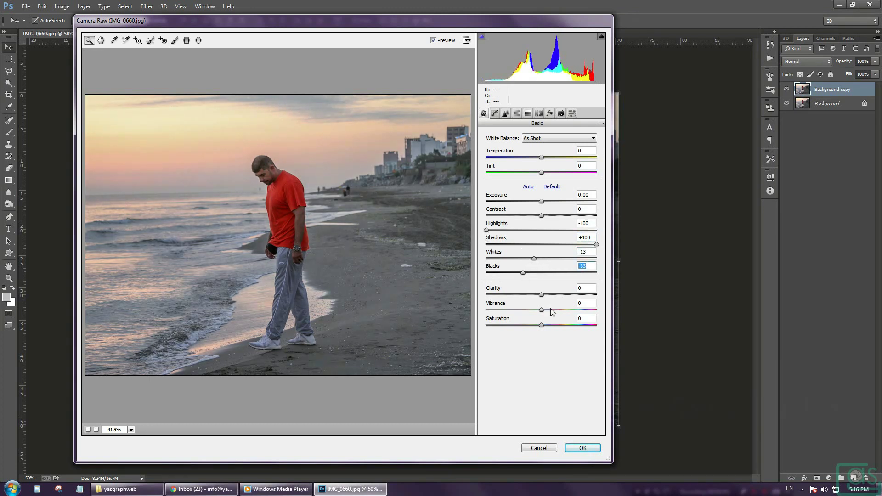
pyautogui.moveTo(542, 295); pyautogui.dragTo(600, 297)
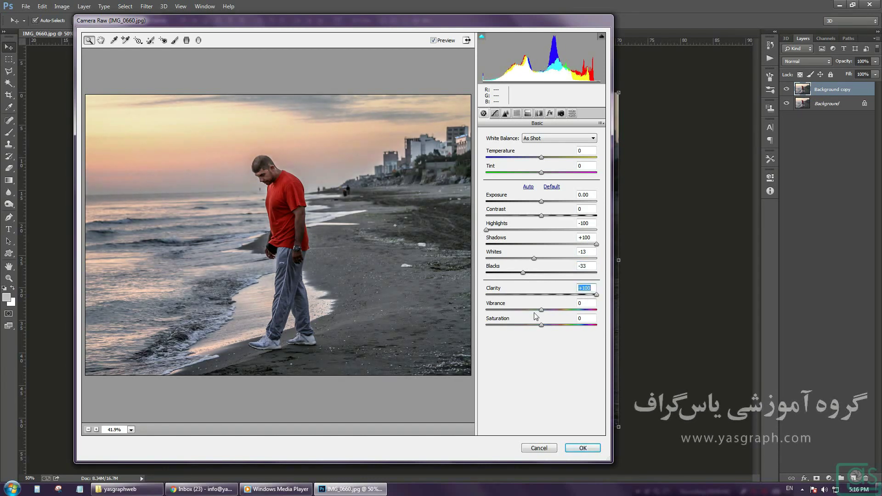
pyautogui.moveTo(541, 310); pyautogui.dragTo(555, 310)
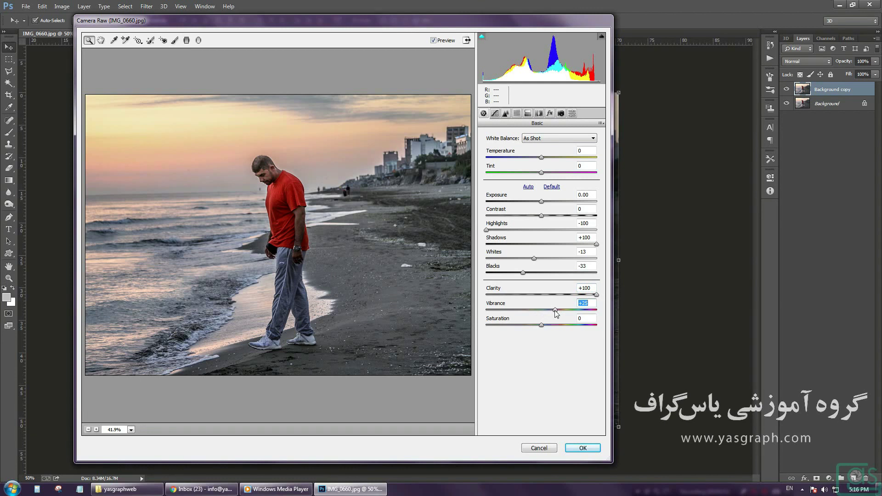
pyautogui.click(507, 114)
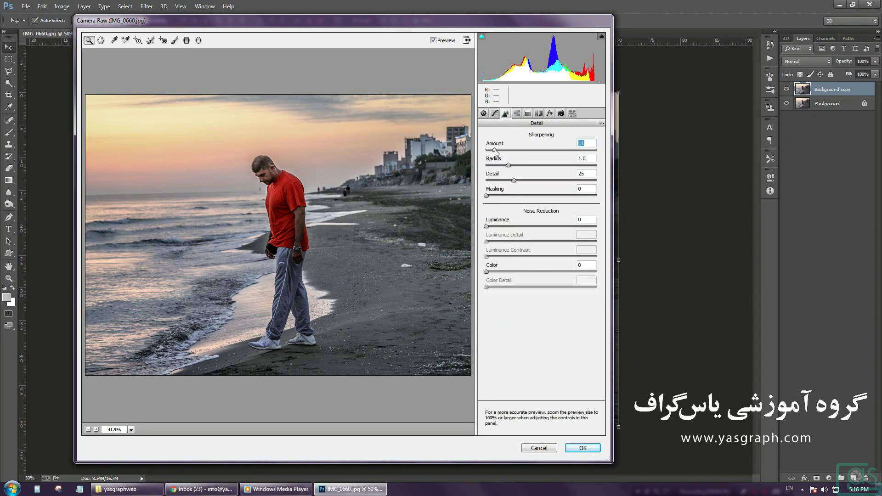
# In HSL Saturation, lower Blues to -54 and boost Reds to +30
pyautogui.click(547, 115)
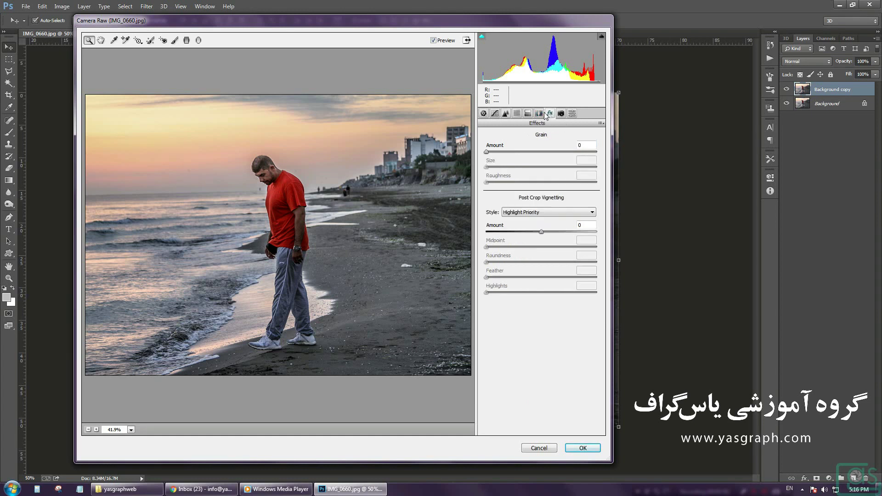
pyautogui.click(520, 115)
pyautogui.click(509, 149)
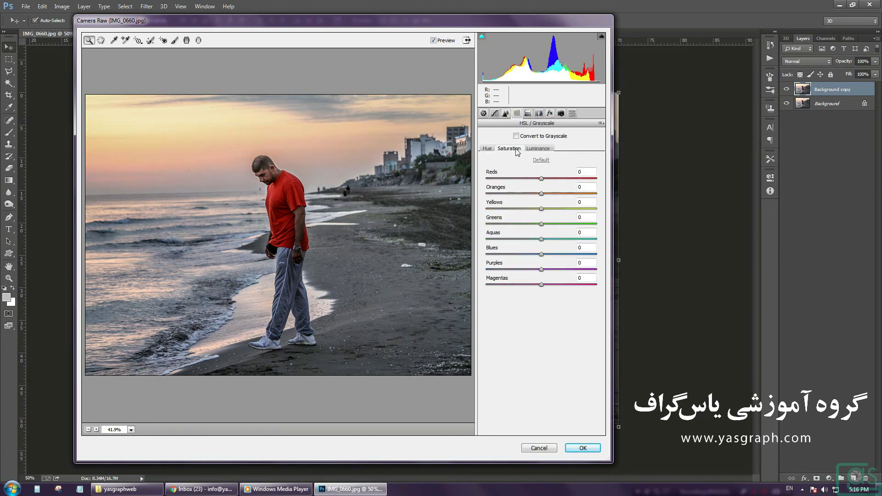
pyautogui.moveTo(543, 255)
pyautogui.mouseDown()
pyautogui.moveTo(489, 255)
pyautogui.moveTo(515, 255)
pyautogui.mouseUp()
pyautogui.moveTo(545, 179)
pyautogui.mouseDown()
pyautogui.moveTo(559, 179)
pyautogui.moveTo(567, 193)
pyautogui.moveTo(597, 193)
pyautogui.moveTo(564, 194)
pyautogui.moveTo(572, 193)
pyautogui.mouseUp()
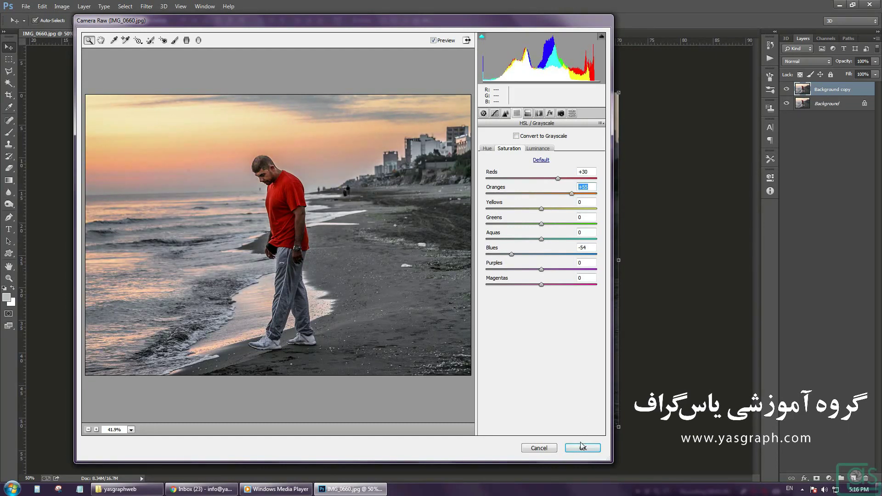
pyautogui.click(187, 40)
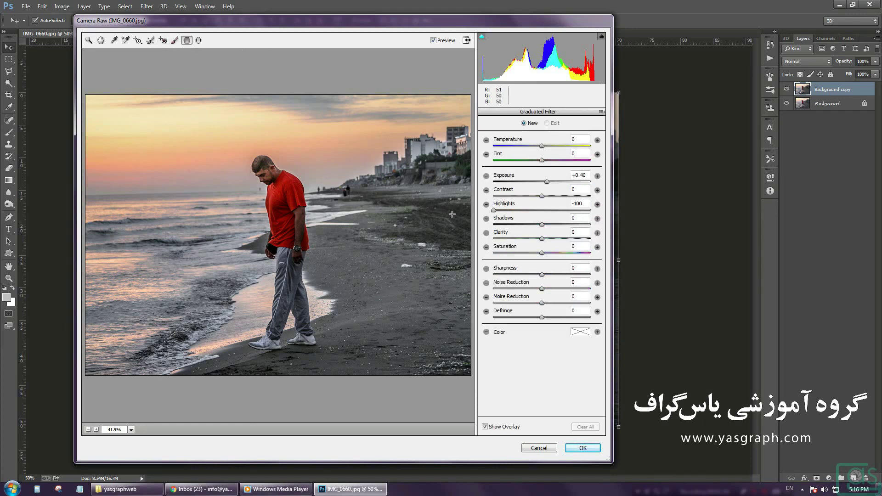
# Darken the right side and bottom edge with -0.55 exposure graduated filters, then apply Camera Raw
pyautogui.moveTo(470, 235); pyautogui.dragTo(398, 235)
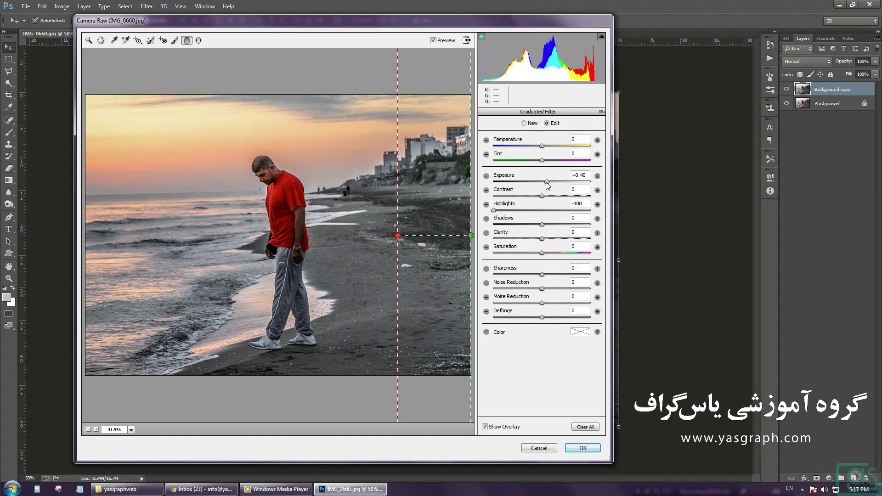
pyautogui.moveTo(546, 184); pyautogui.dragTo(536, 187)
pyautogui.moveTo(398, 236); pyautogui.dragTo(311, 236)
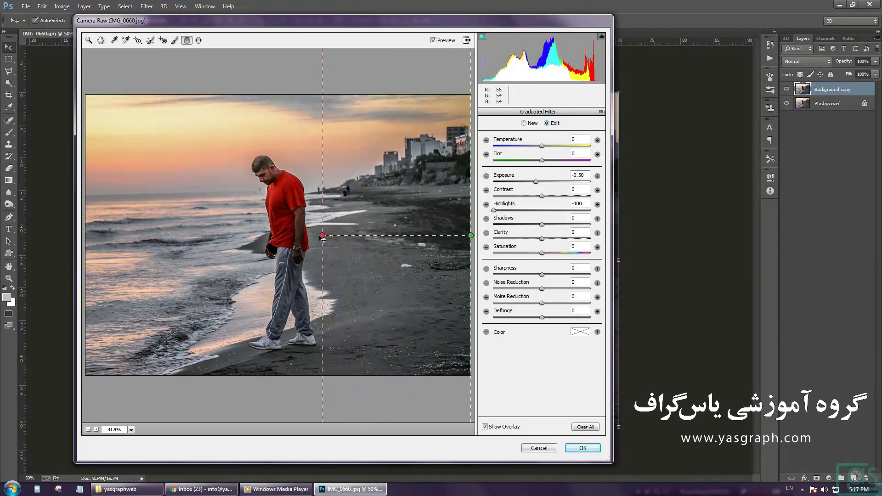
pyautogui.click(536, 181)
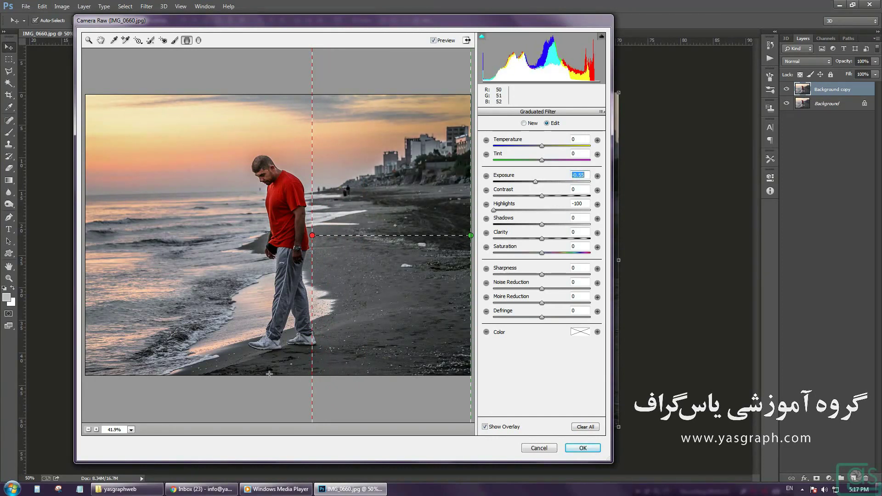
pyautogui.moveTo(270, 376); pyautogui.dragTo(270, 349)
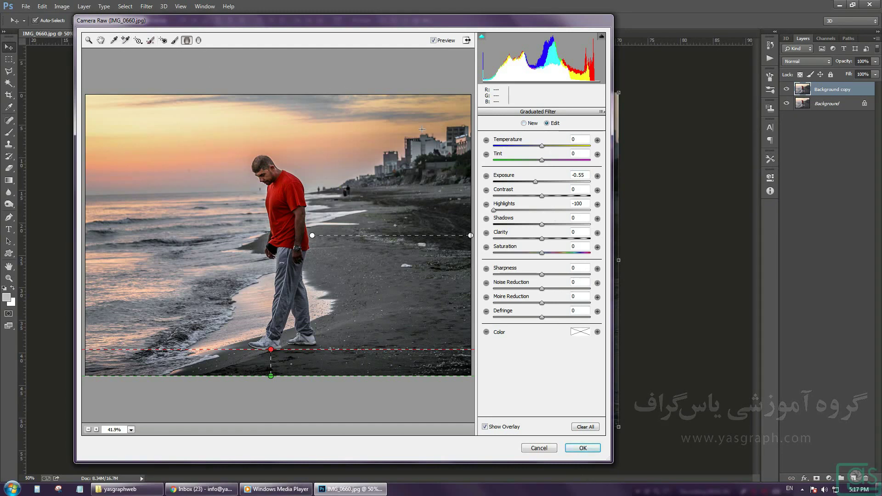
pyautogui.click(583, 448)
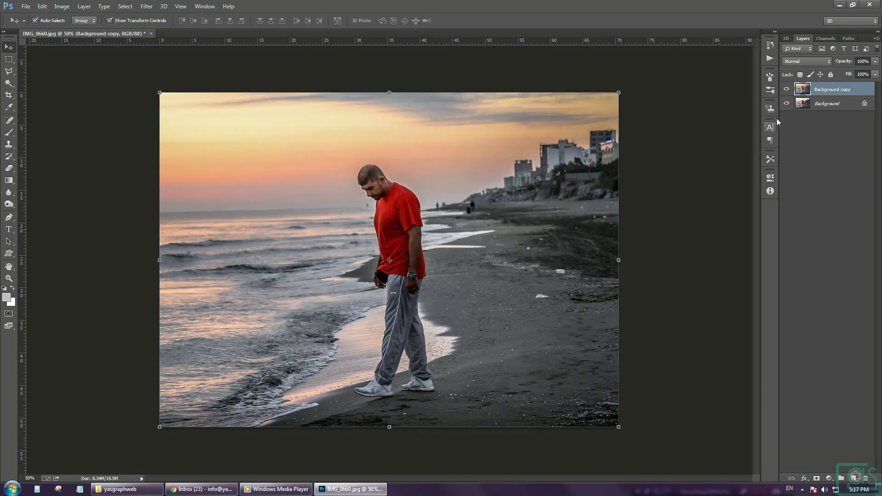
# Compare the edited layer with the original, then duplicate it as Background copy 2
pyautogui.click(787, 90)
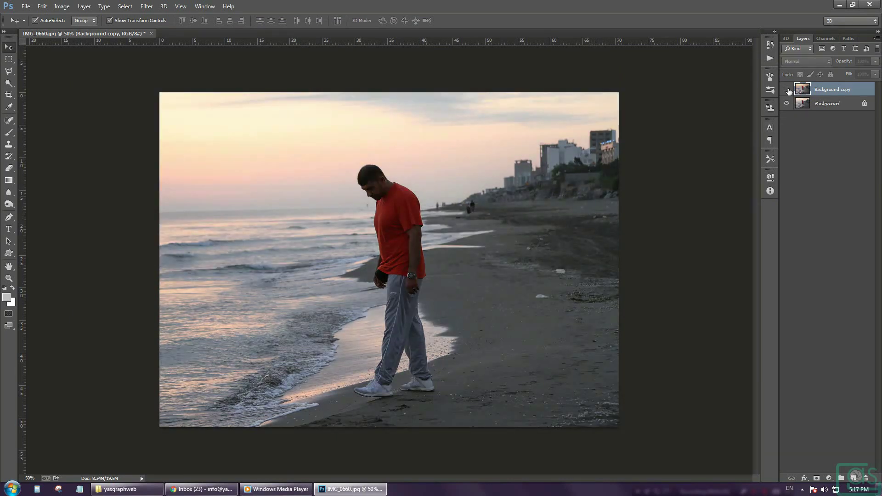
pyautogui.click(787, 90)
pyautogui.moveTo(825, 90); pyautogui.dragTo(853, 478)
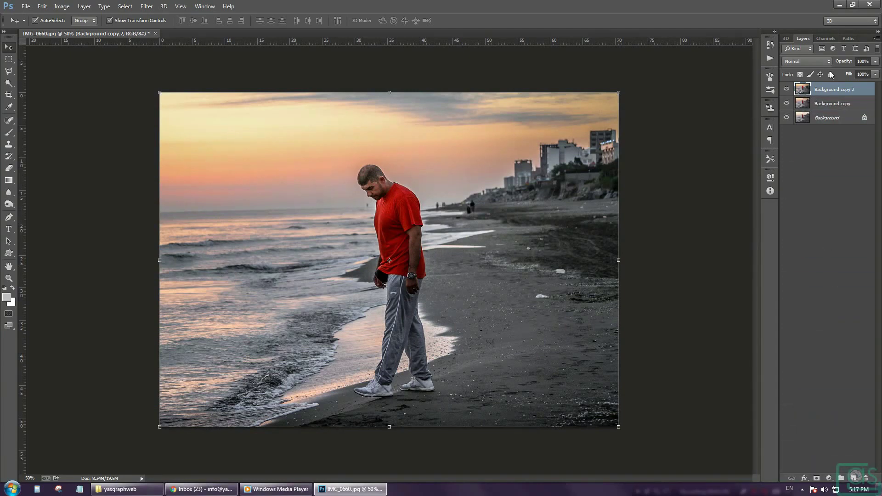
# Apply High Pass at 1.6 px radius and blend the layer in Soft Light
pyautogui.click(146, 6)
pyautogui.moveTo(180, 177)
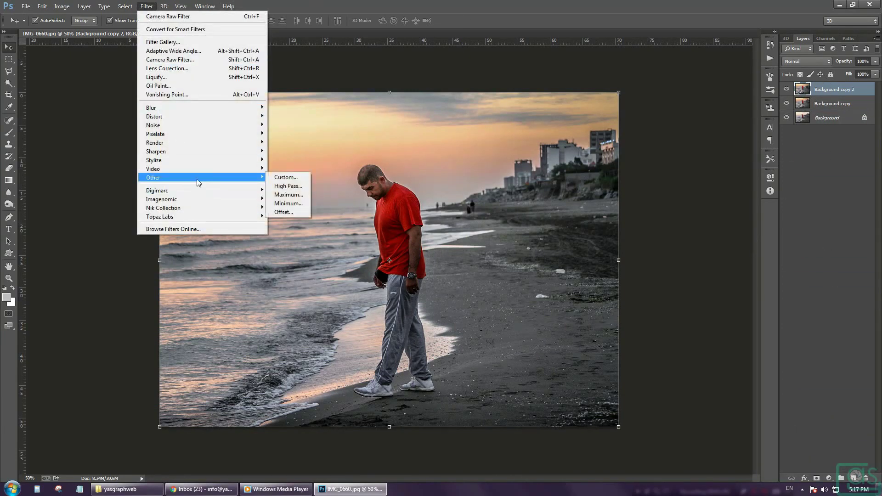
pyautogui.click(284, 186)
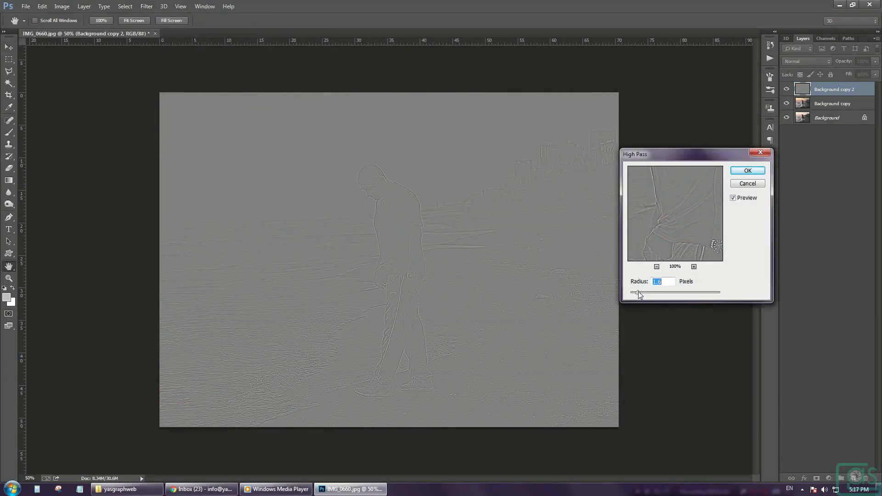
pyautogui.click(748, 170)
pyautogui.press('v')
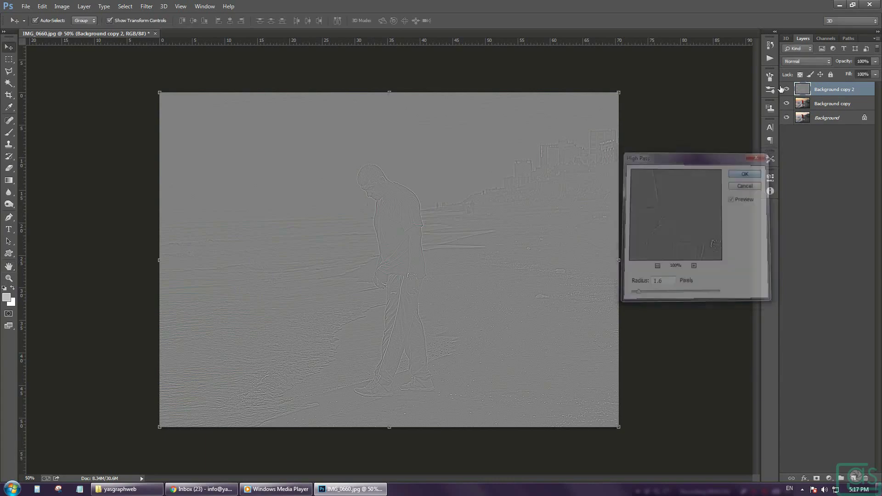
pyautogui.click(799, 61)
pyautogui.click(799, 192)
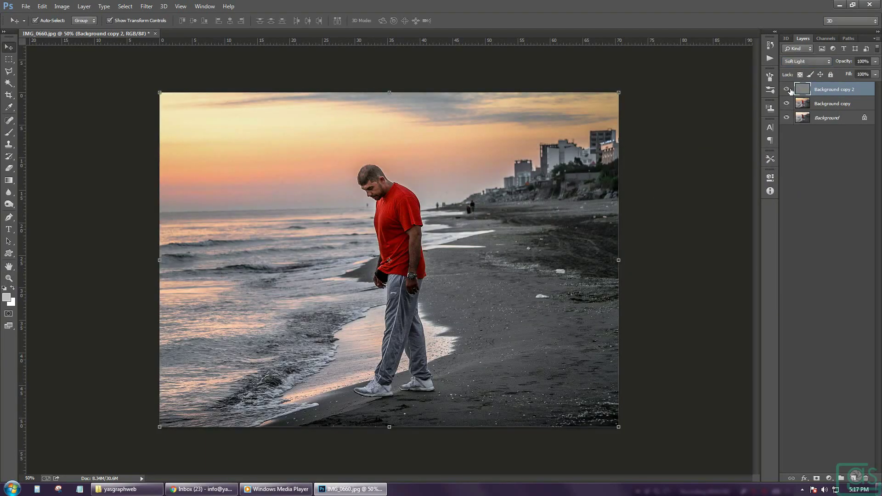
pyautogui.click(722, 161)
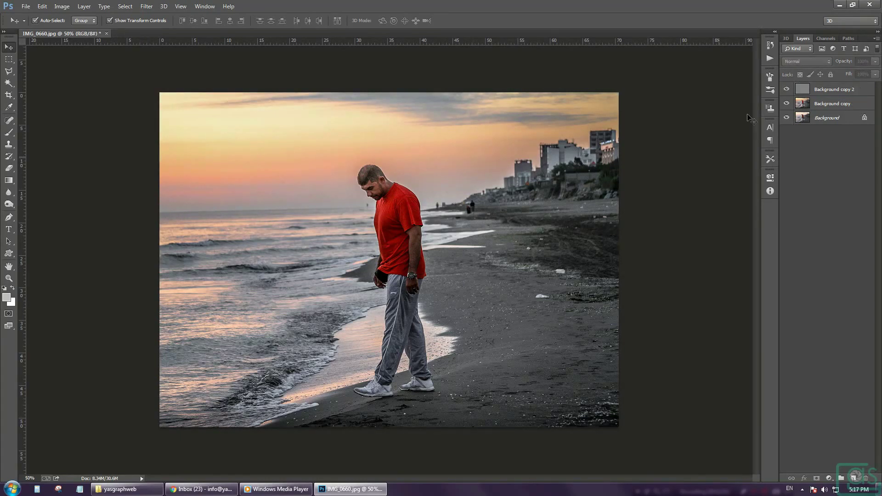
# Check the sharpening up close, then add a new Soft Light Layer 1 above Background copy 2
pyautogui.click(424, 260)
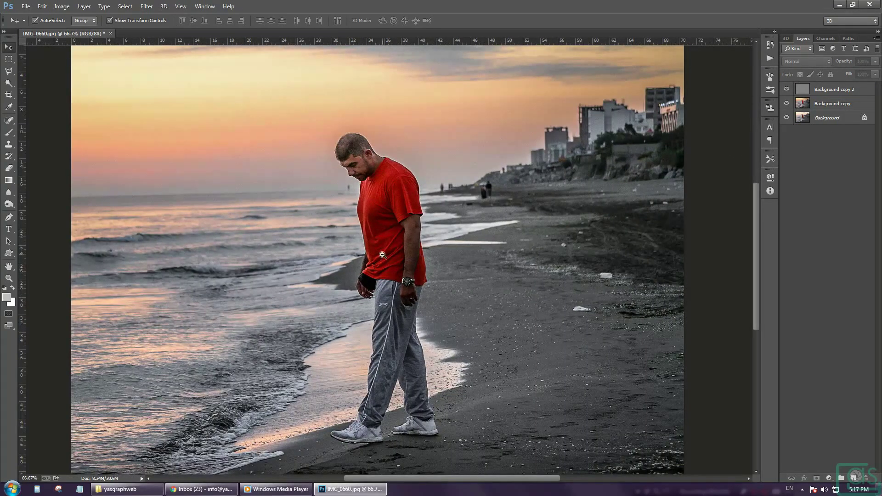
pyautogui.keyDown('alt'); pyautogui.click(382, 254); pyautogui.keyUp('alt')
pyautogui.click(846, 91)
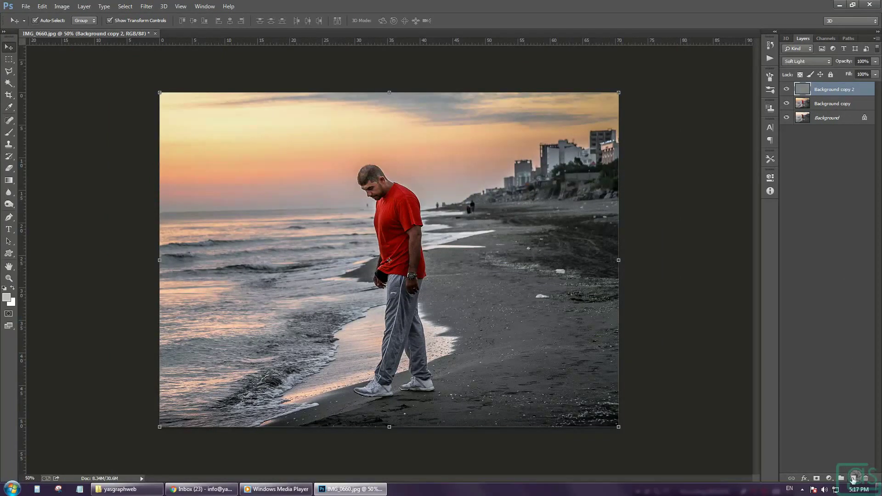
pyautogui.click(853, 479)
pyautogui.click(807, 61)
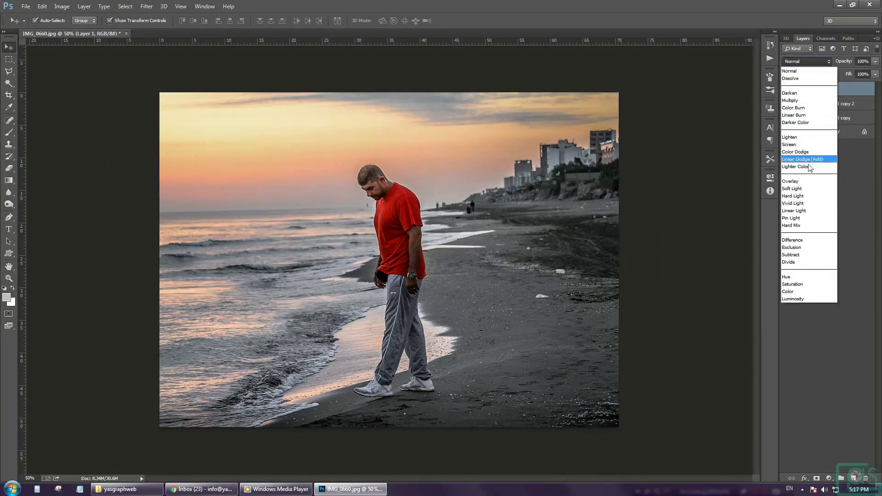
pyautogui.click(805, 189)
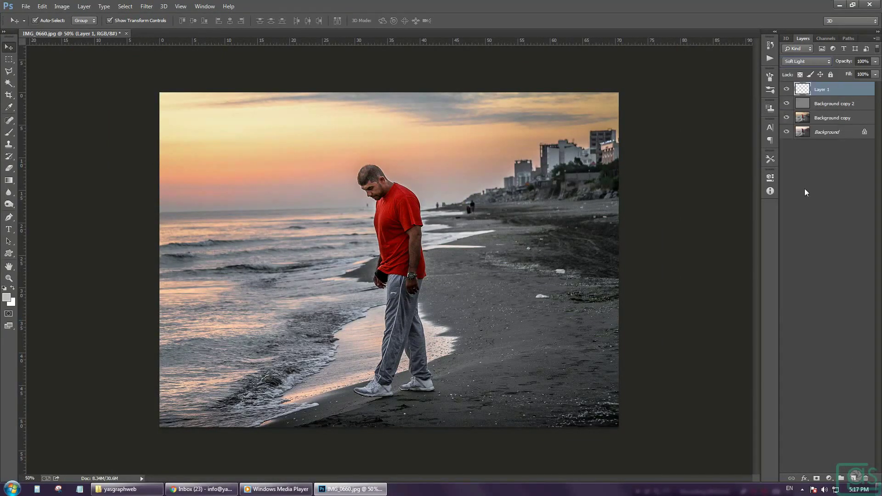
# Burn the sand on the right with a black brush at 12% flow
pyautogui.click(9, 132)
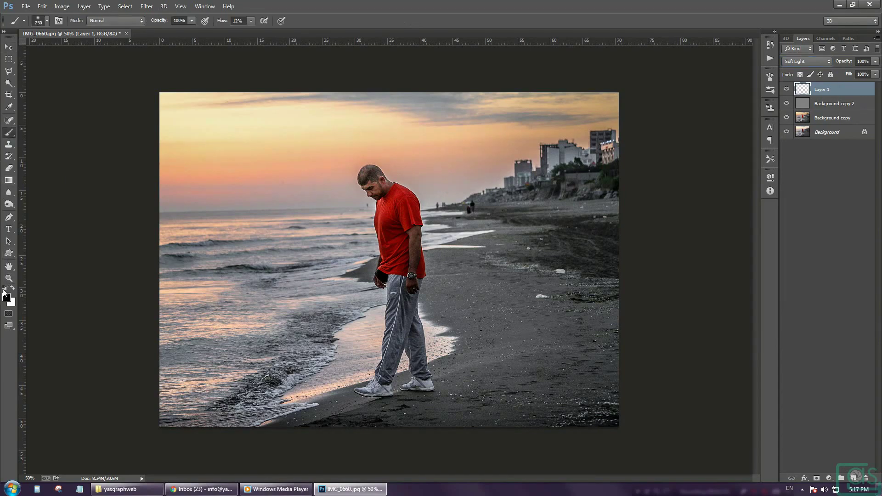
pyautogui.press(']')
pyautogui.press(']')
pyautogui.press(']')
pyautogui.press(']')
pyautogui.press(']')
pyautogui.press(']')
pyautogui.press('[')
pyautogui.press('[')
pyautogui.press('[')
pyautogui.press('[')
pyautogui.moveTo(533, 300)
pyautogui.mouseDown()
pyautogui.moveTo(512, 380)
pyautogui.moveTo(585, 295)
pyautogui.moveTo(585, 177)
pyautogui.mouseUp()
pyautogui.press('[')
pyautogui.press('[')
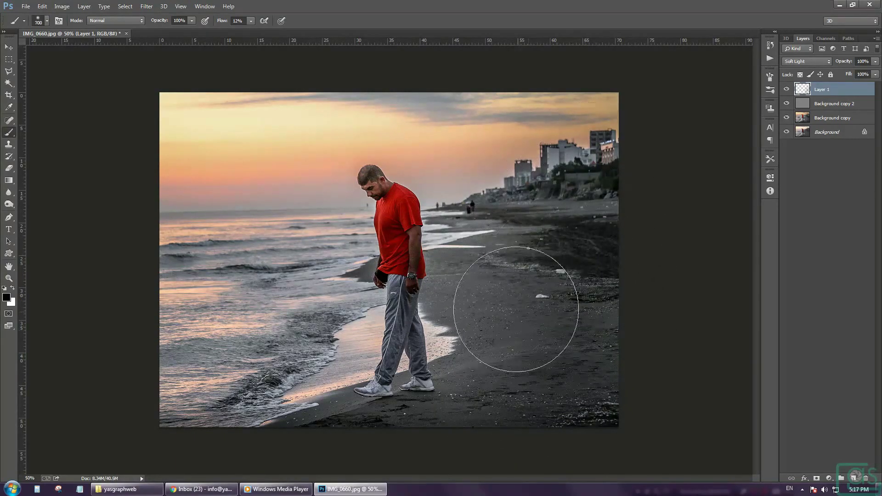
pyautogui.press(']')
pyautogui.press(']')
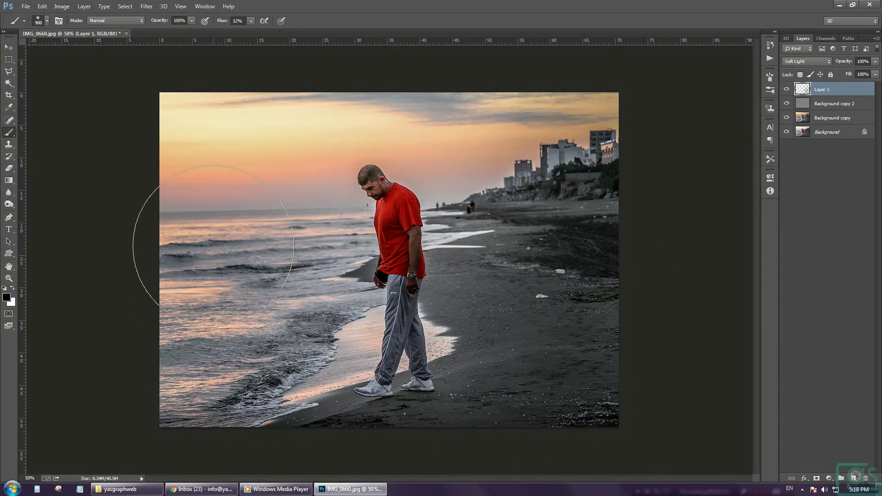
# Darken the sea on the left, the waterline and the far shoreline with smaller brush sizes
pyautogui.moveTo(129, 344)
pyautogui.mouseDown()
pyautogui.moveTo(206, 299)
pyautogui.moveTo(299, 312)
pyautogui.mouseUp()
pyautogui.press('[')
pyautogui.press('[')
pyautogui.press('[')
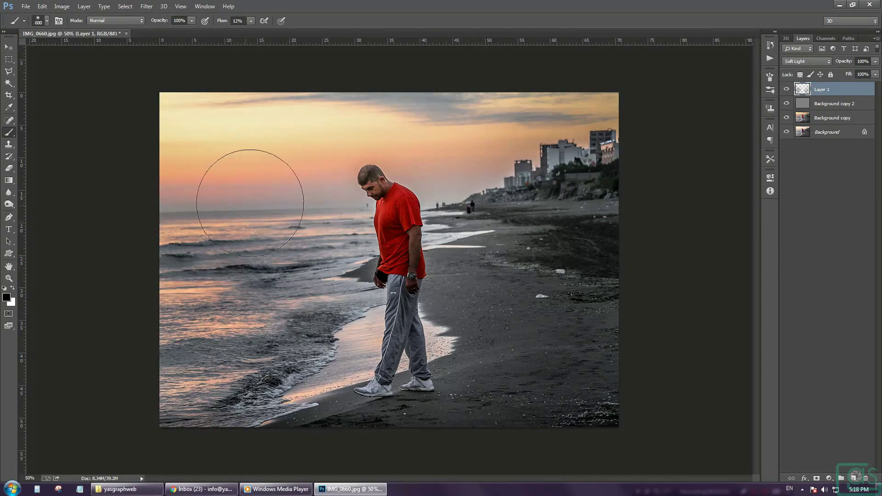
pyautogui.press('[')
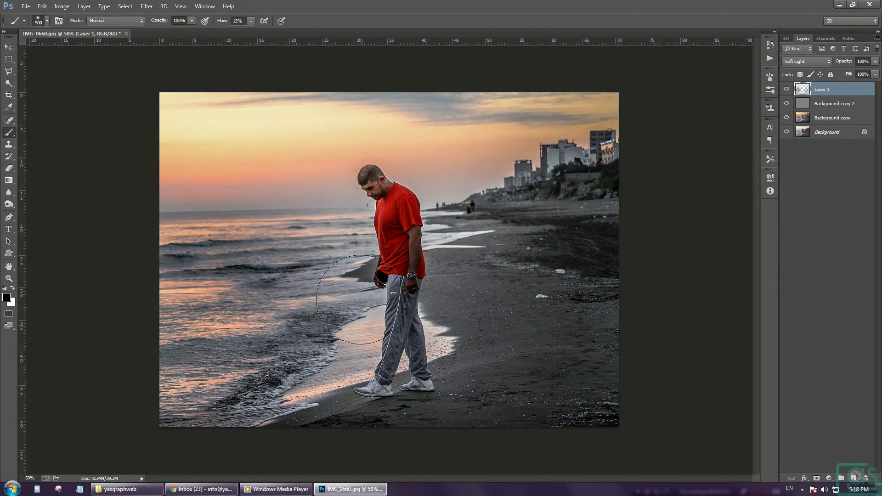
pyautogui.press('[')
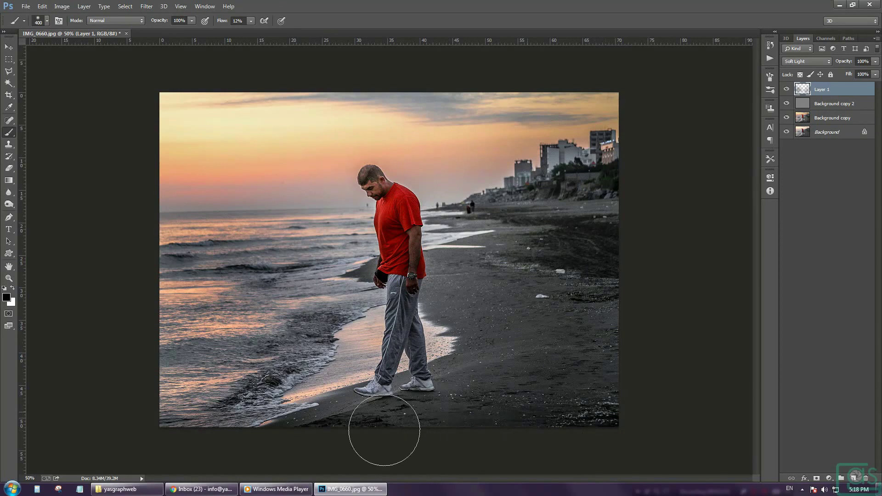
pyautogui.press(']')
pyautogui.press(']')
pyautogui.press('[')
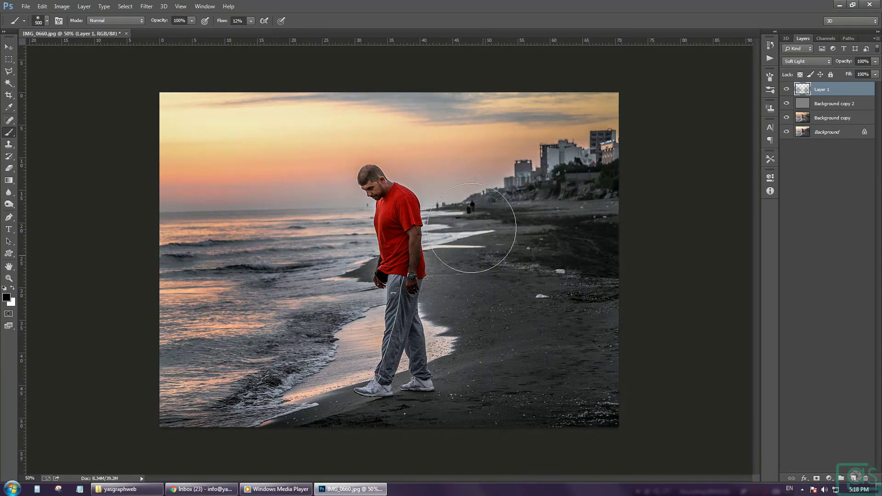
pyautogui.click(9, 47)
pyautogui.click(657, 197)
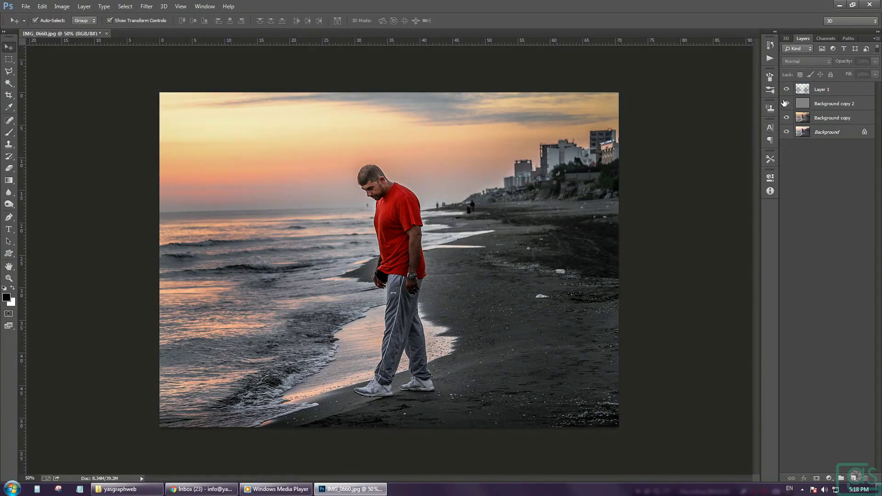
# Stamp all visible layers into merged Layer 2 and toggle it to compare before and after
pyautogui.hotkey('ctrl', 'alt', 'shift', 'e')
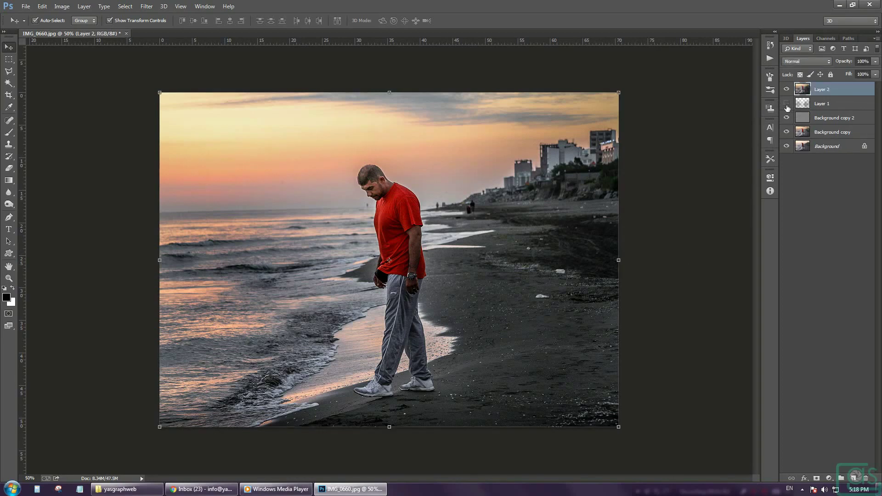
pyautogui.click(786, 89)
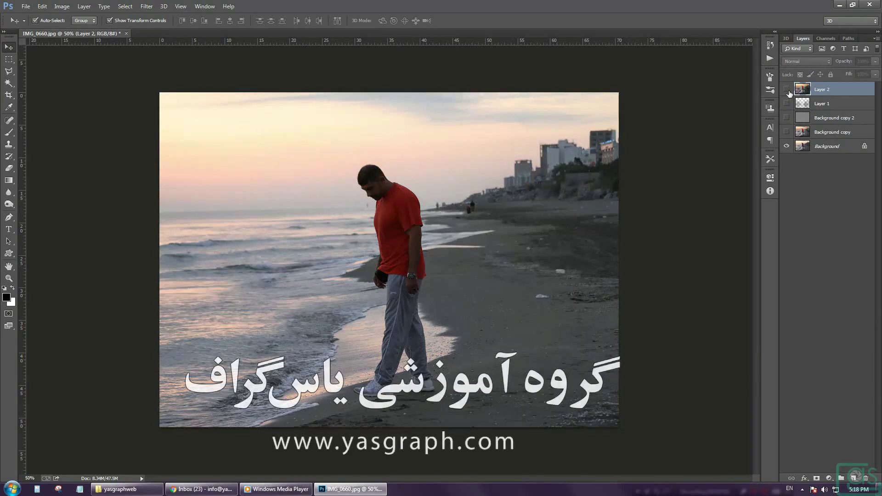
pyautogui.click(787, 89)
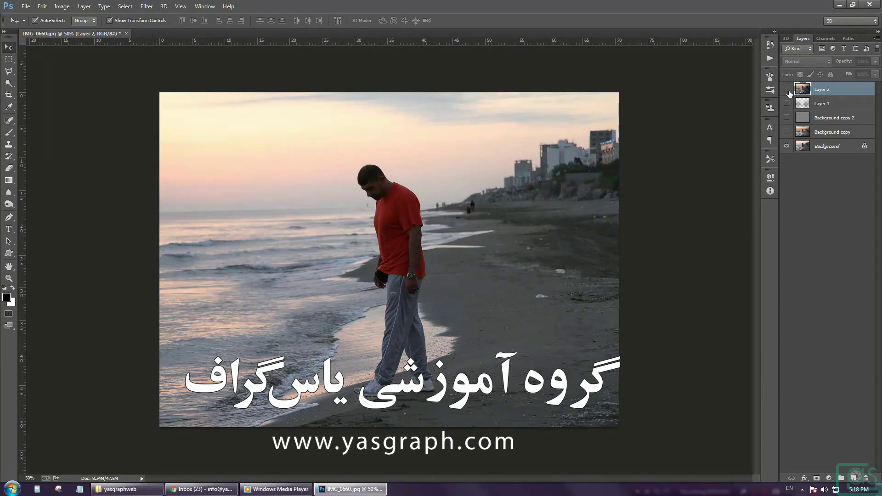
pyautogui.click(787, 89)
pyautogui.click(714, 174)
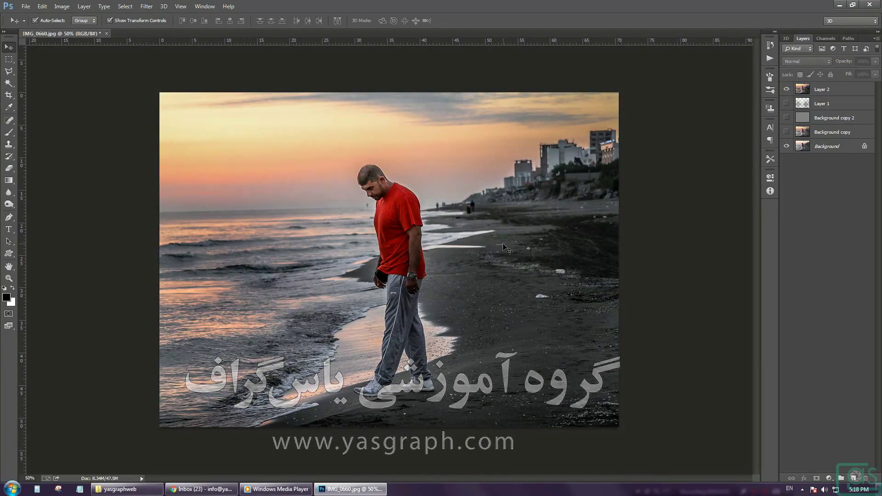